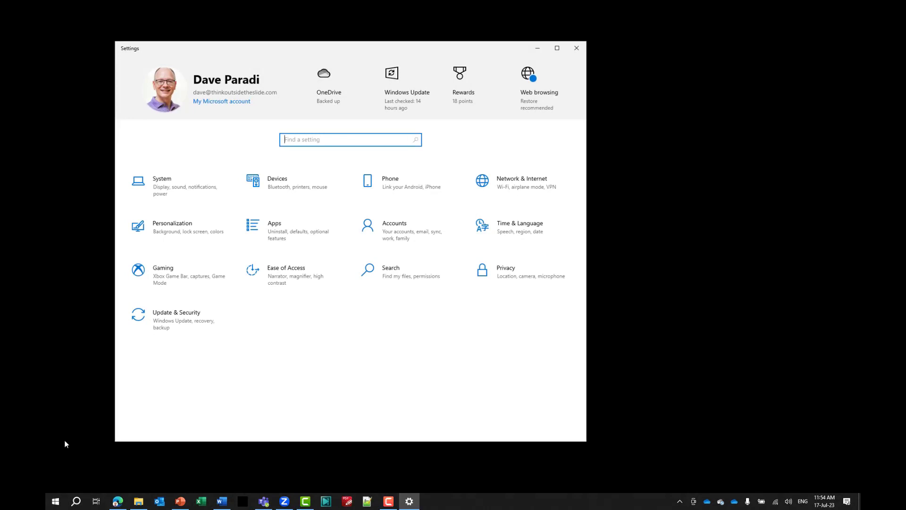
- Change Multiple displays from duplicate to Extend these displays and keep the change
left_click(176, 190)
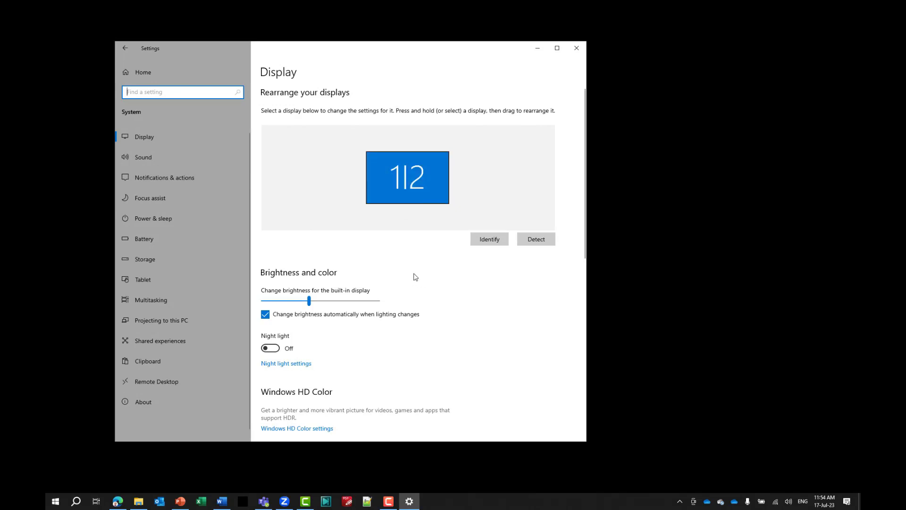
scroll(415, 274, "down", 6)
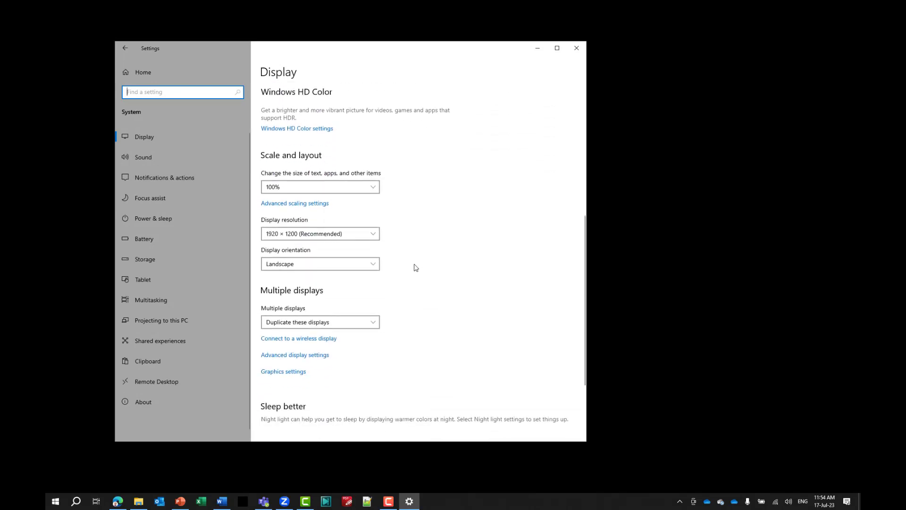
left_click(372, 326)
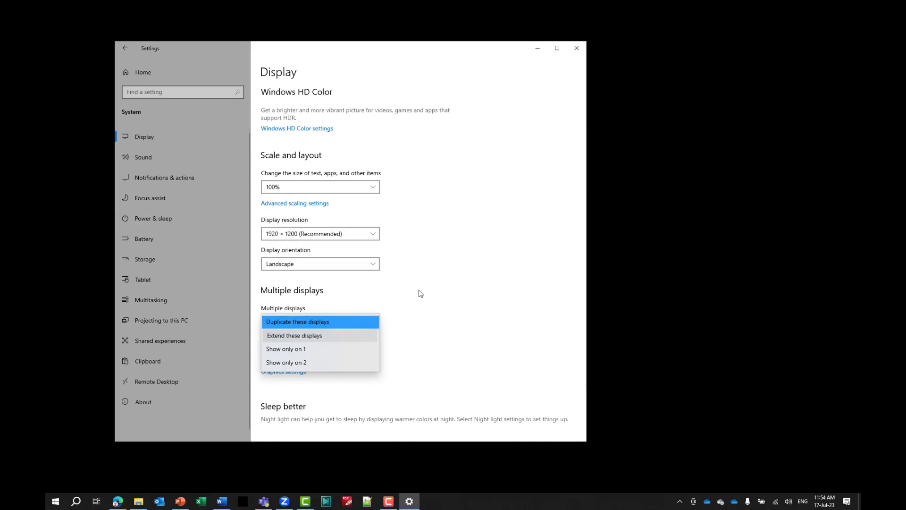
key("Down")
key("Return")
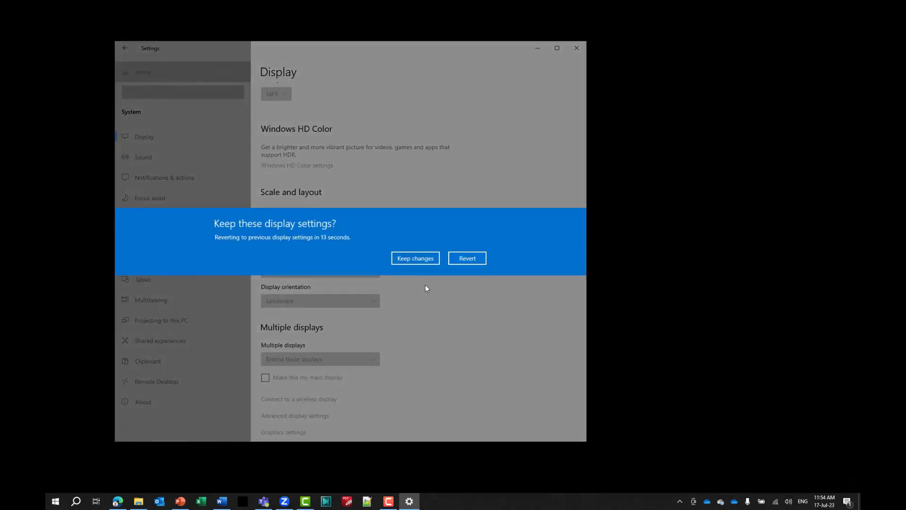
left_click(417, 258)
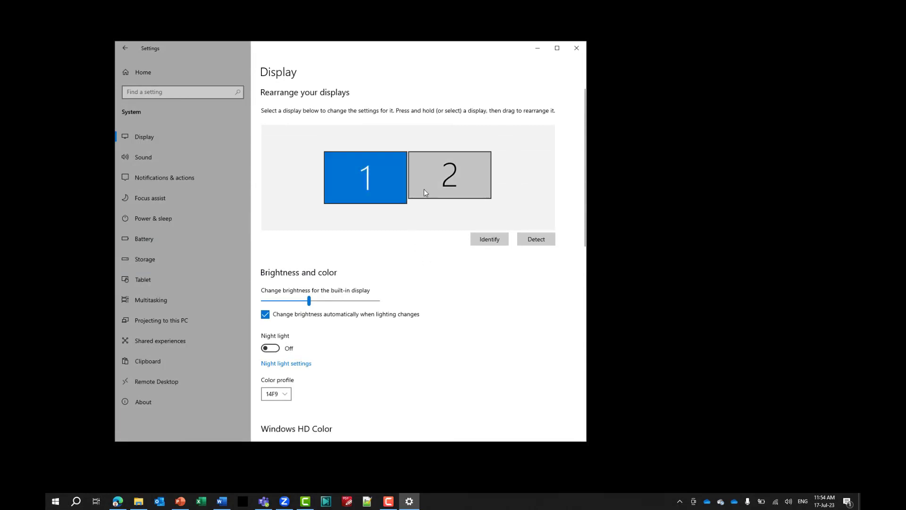
- Identify the screen numbers, then select display 2 and bring up its Scale and layout settings
scroll(428, 256, "down", 2)
scroll(430, 256, "down", 4)
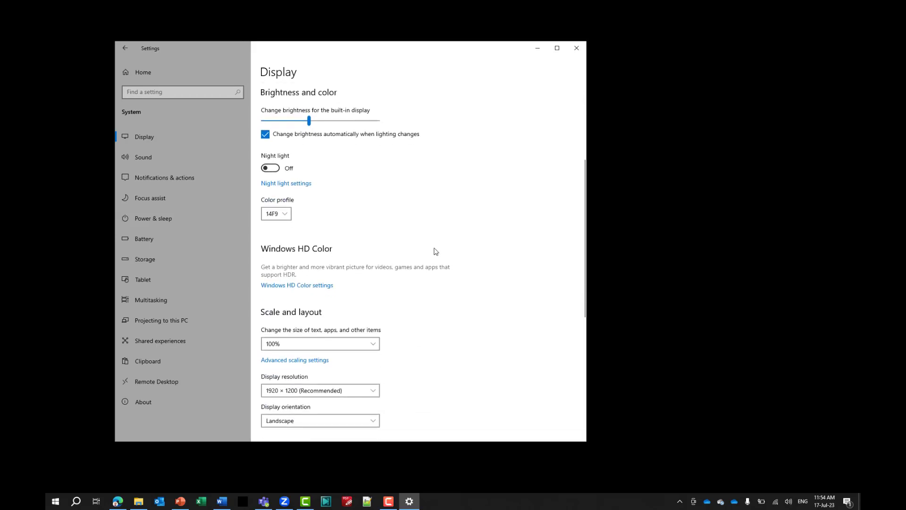
scroll(434, 250, "up", 5)
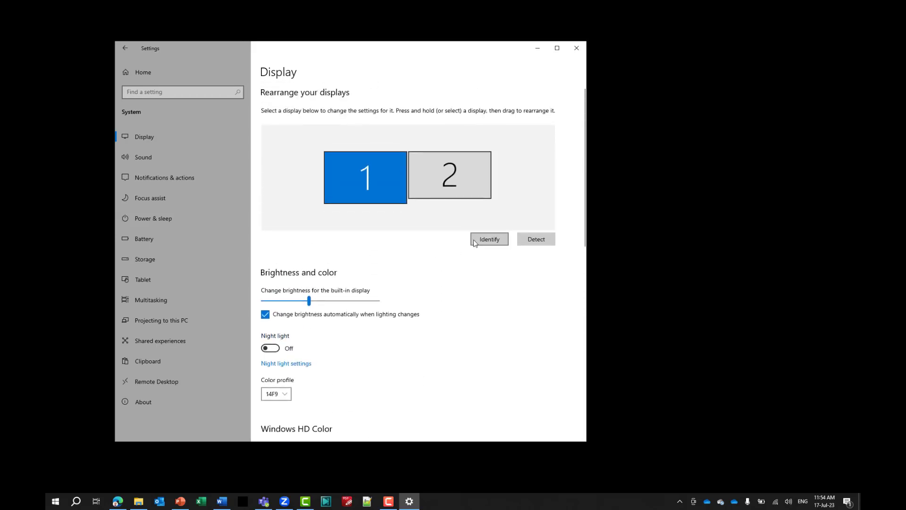
left_click(482, 242)
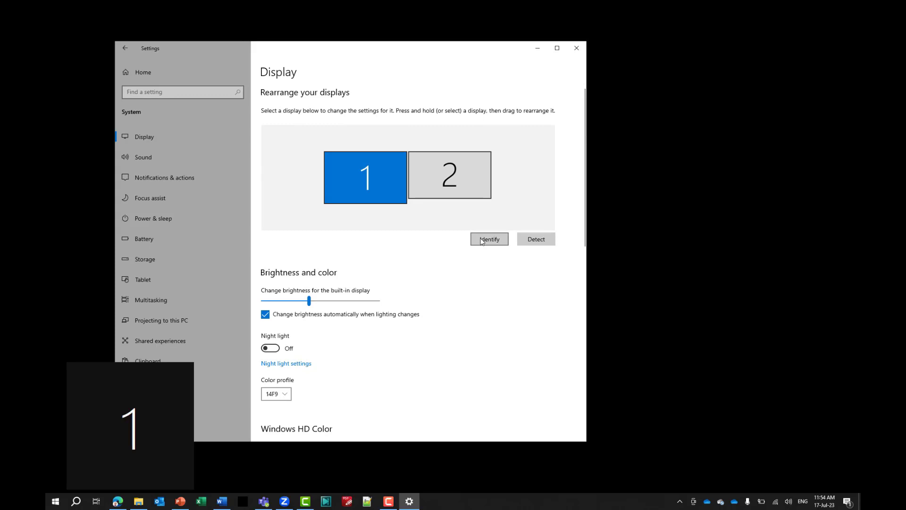
left_click(433, 186)
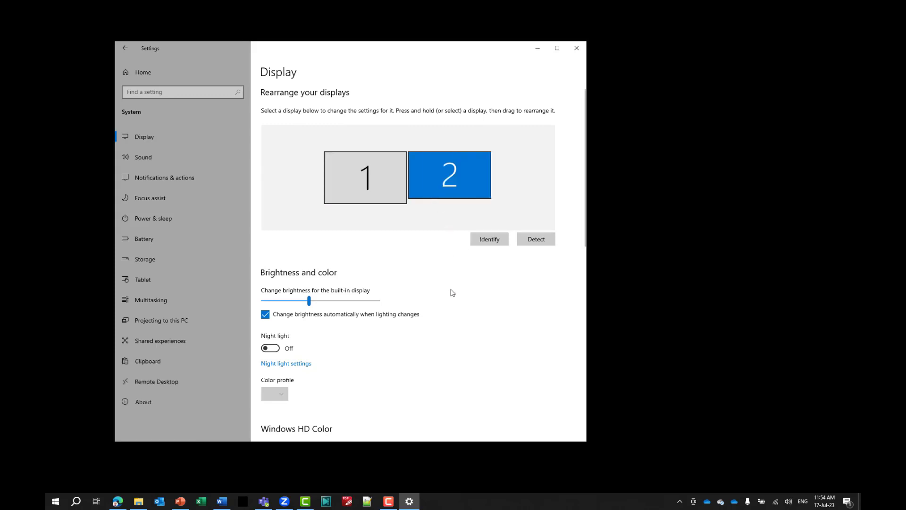
scroll(452, 293, "down", 3)
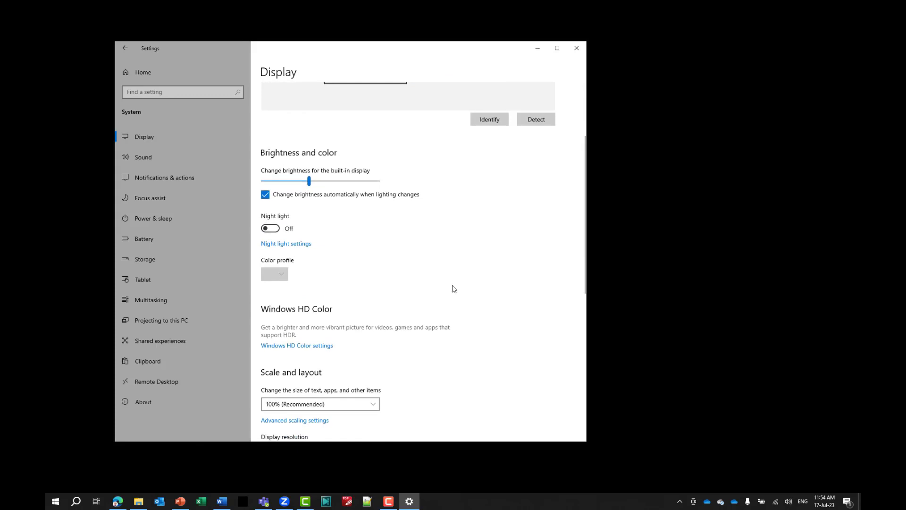
scroll(455, 283, "down", 5)
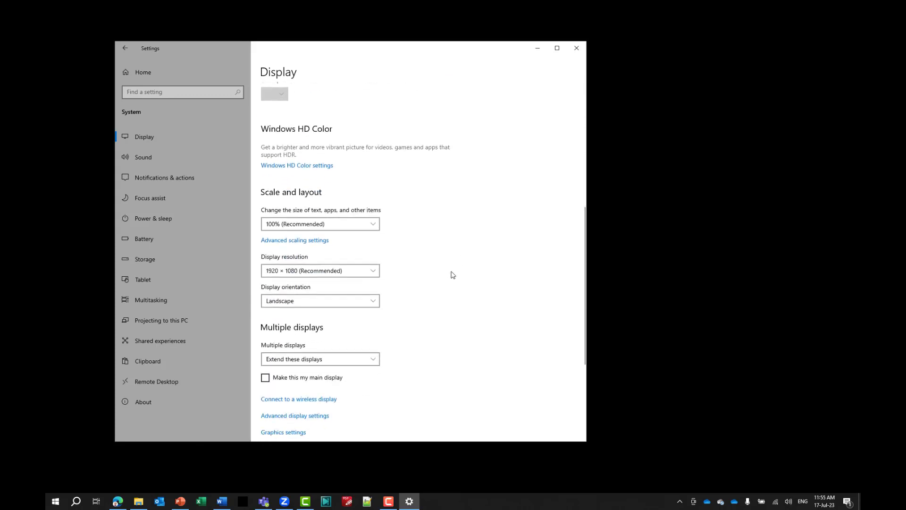
- Change display 2's resolution to 1280 × 720, keep it, and return to the top of the page
left_click(373, 272)
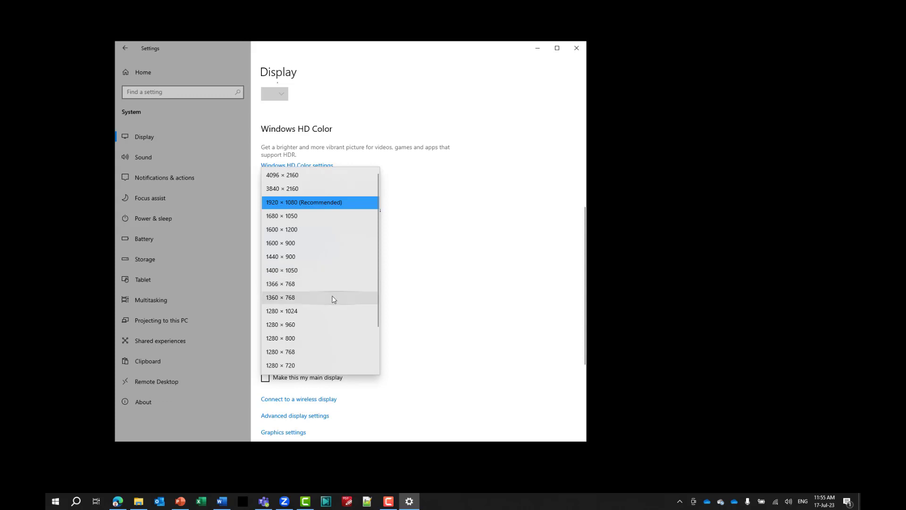
left_click(313, 365)
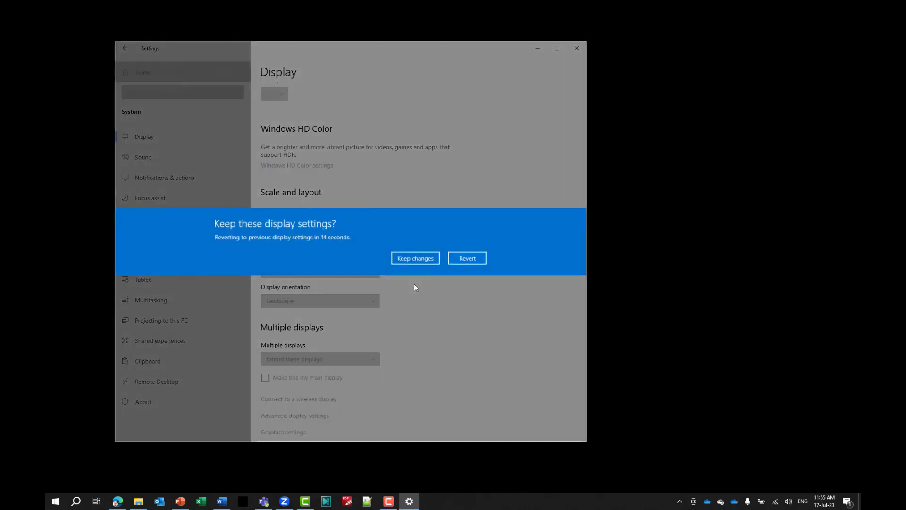
left_click(423, 260)
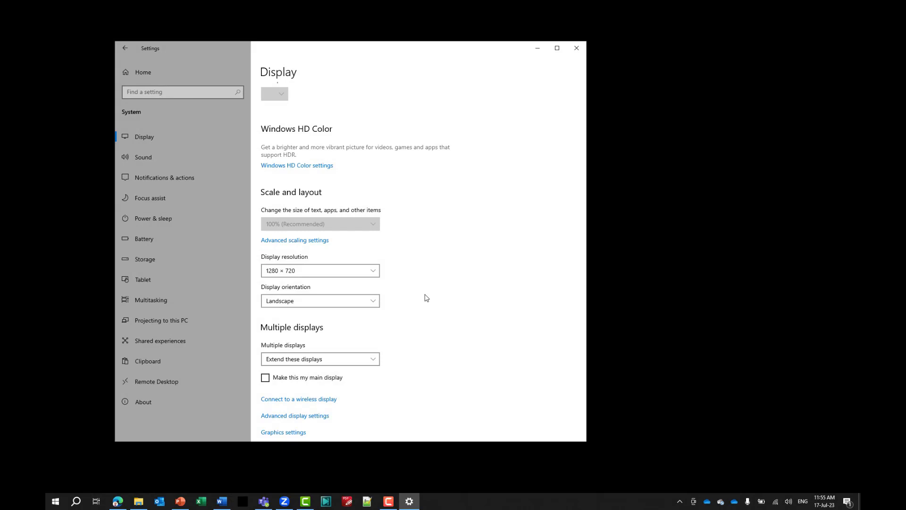
scroll(436, 267, "up", 5)
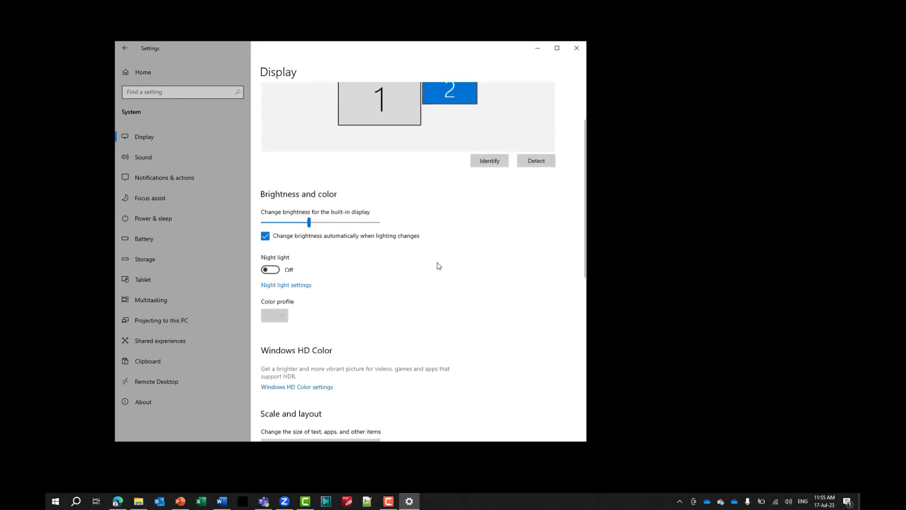
scroll(439, 266, "up", 2)
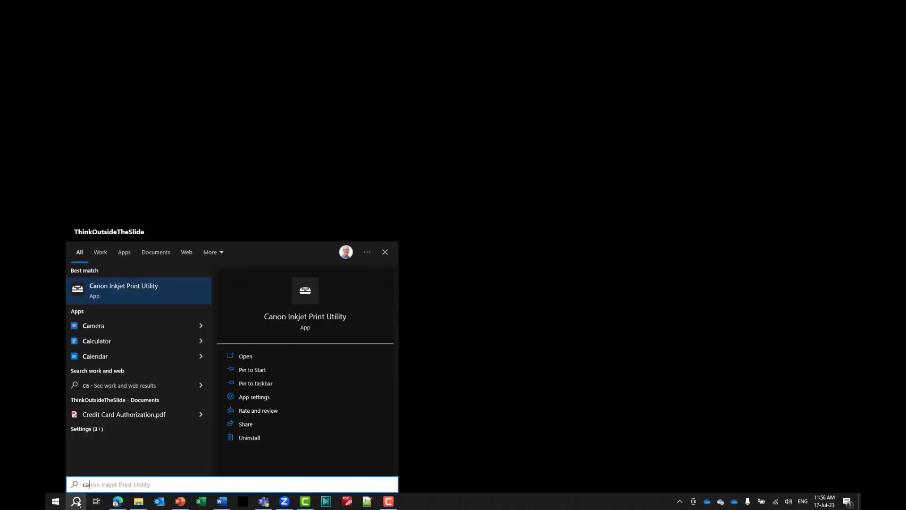
- Search Windows for 'camera'
type("ra")
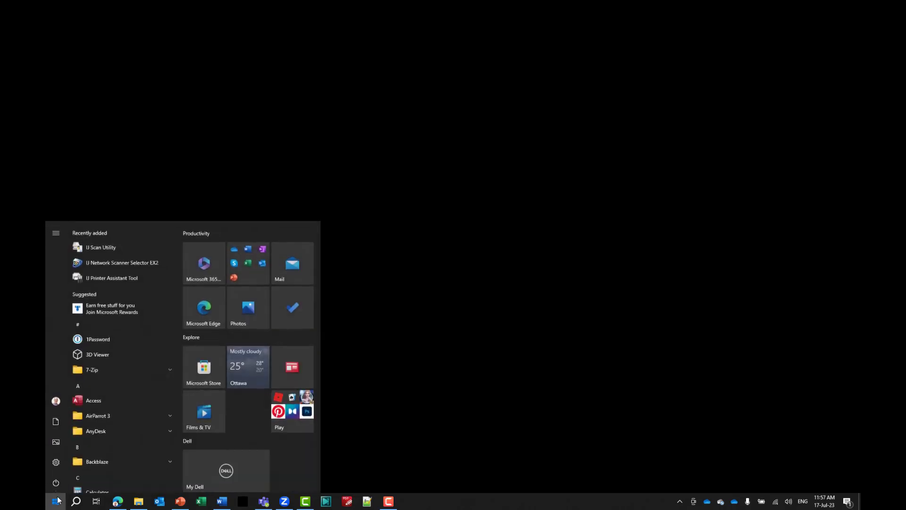
- Launch Webcam Viewer via a 'webcam' search and run the USB Video source at 1280 x 720
type("webcam")
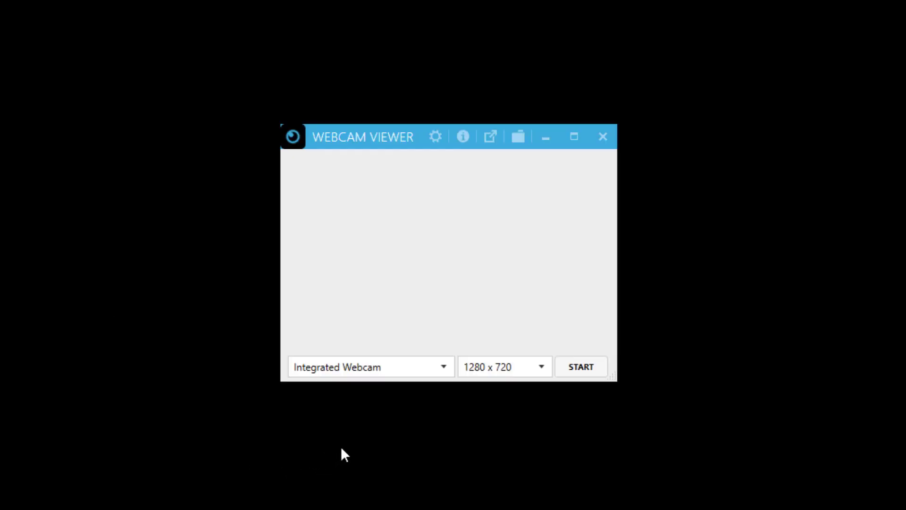
left_click(444, 368)
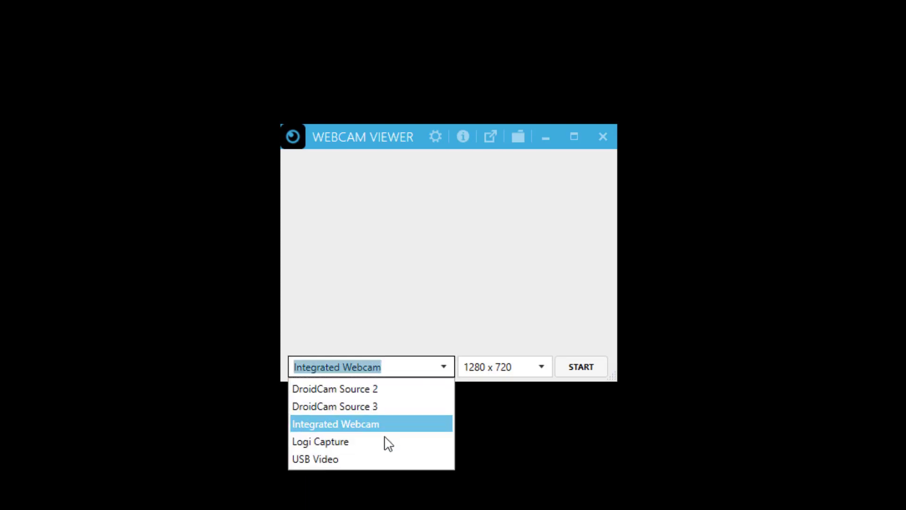
left_click(348, 458)
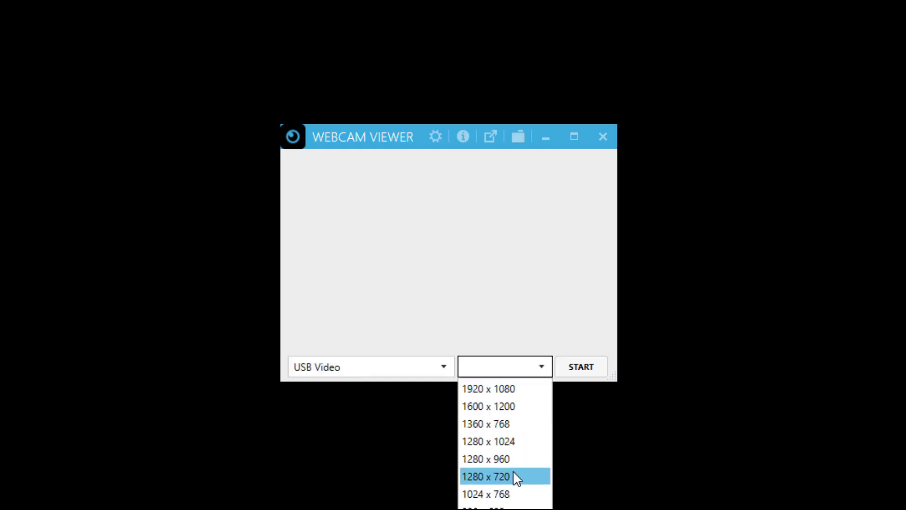
left_click(514, 476)
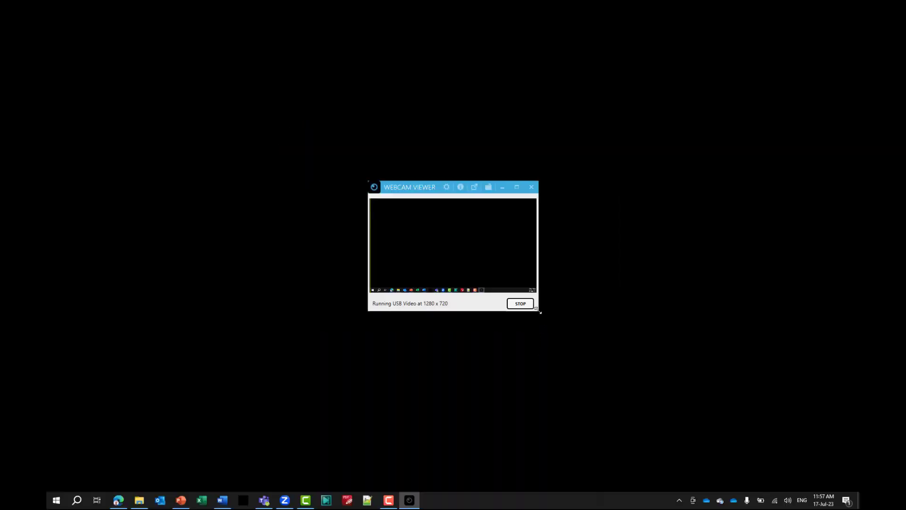
- Enlarge the Webcam Viewer window, then shorten its height to fit the feed
left_click_drag(538, 312, 633, 387)
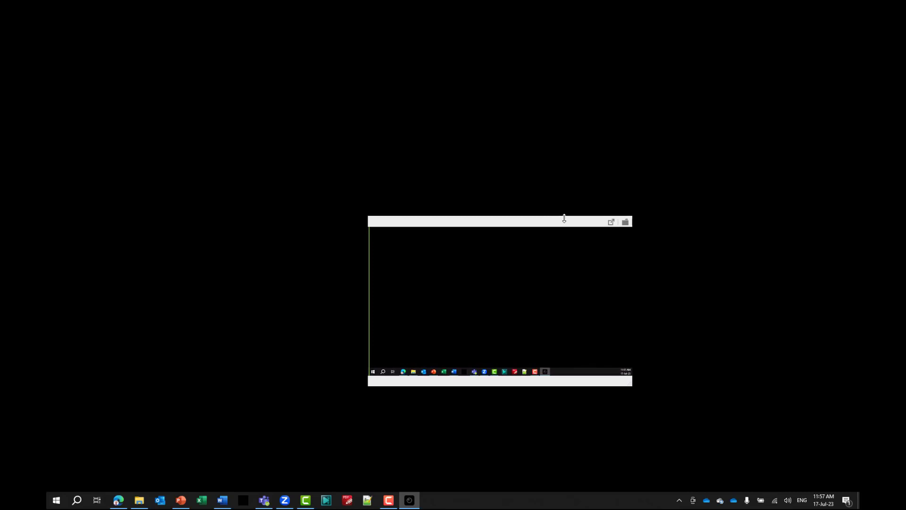
left_click_drag(564, 218, 564, 228)
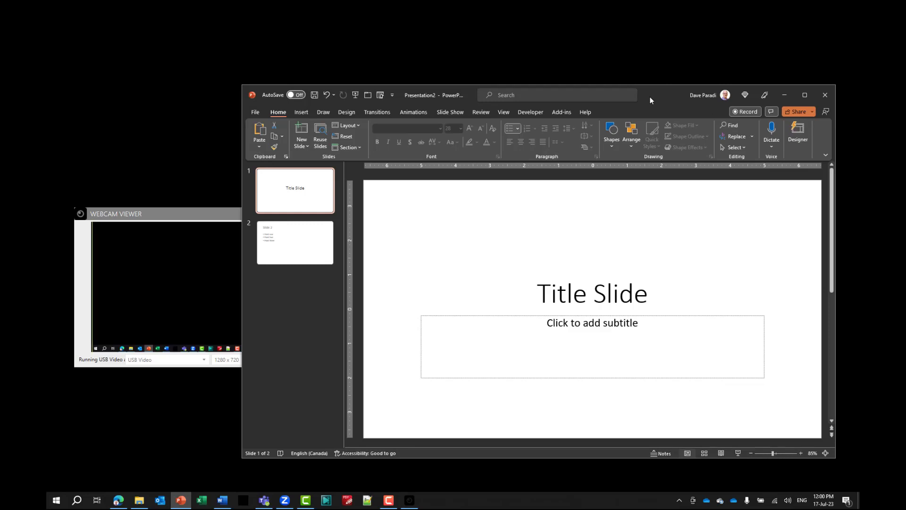
- Move PowerPoint right and set the slide show monitor to Monitor 1 HDMI TO USB
left_click_drag(649, 97, 626, 83)
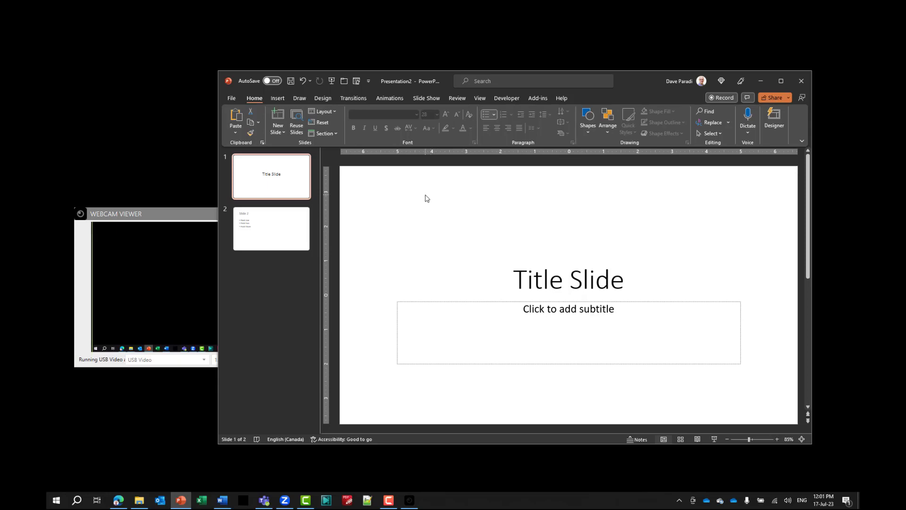
left_click(426, 99)
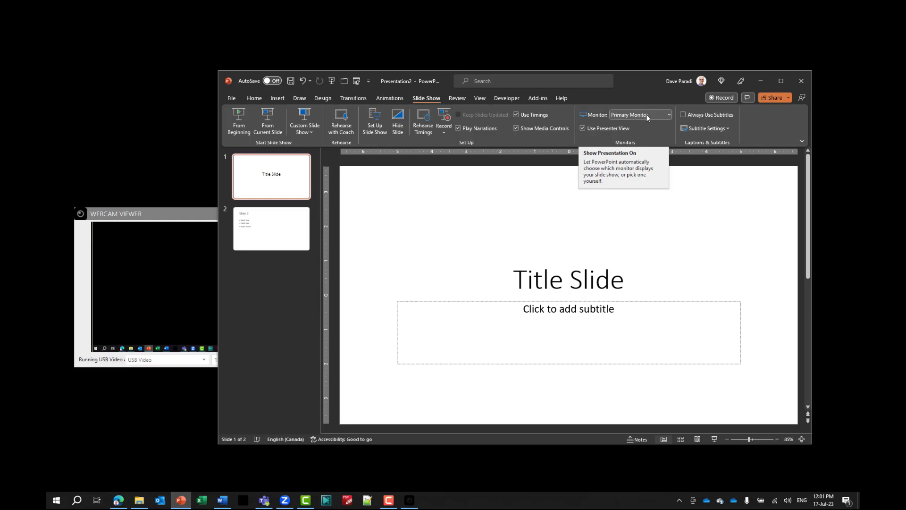
left_click(669, 115)
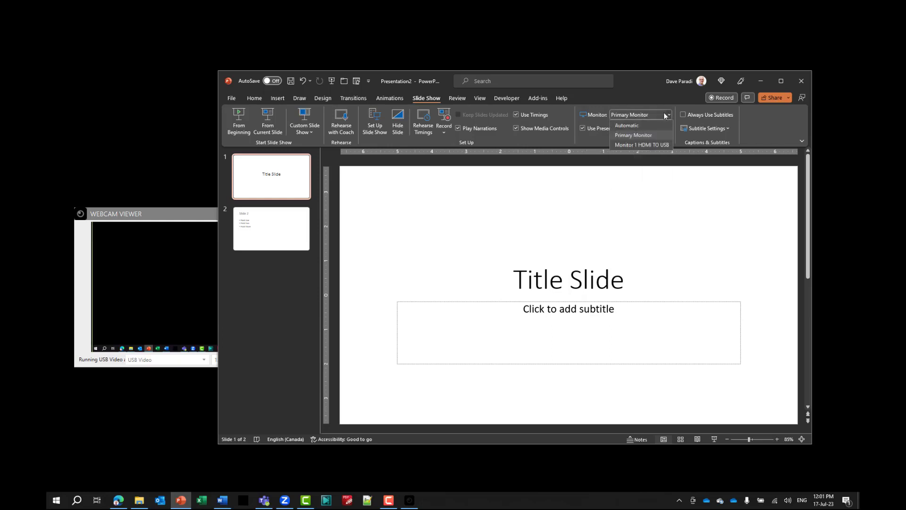
left_click(625, 144)
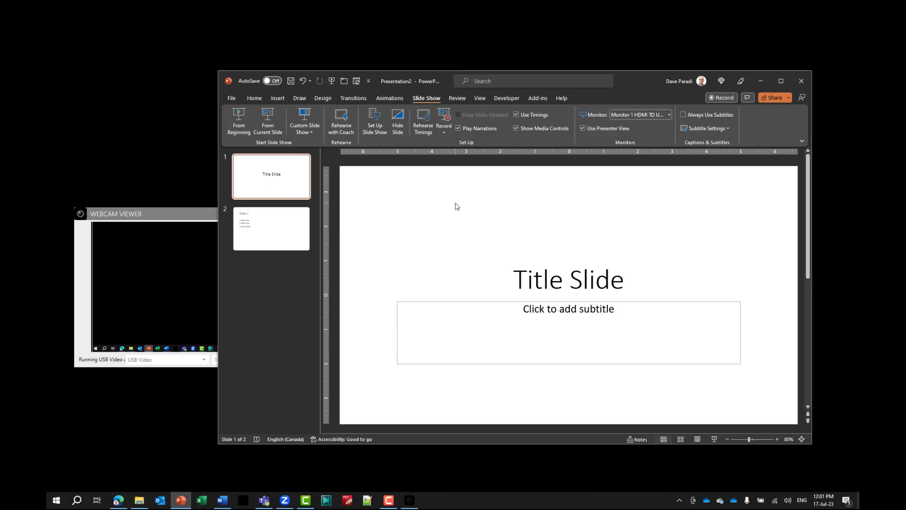
- Start the slide show and shrink Presenter View into a smaller window moved aside
left_click(714, 439)
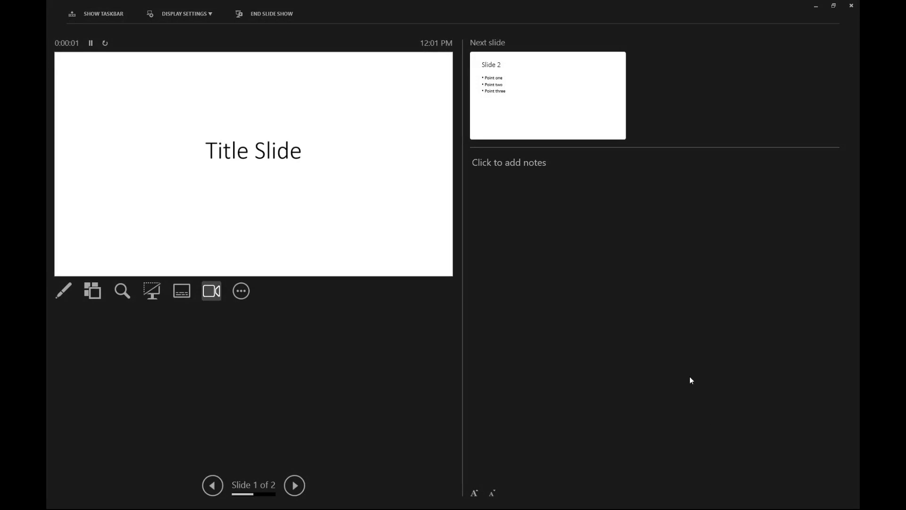
left_click(833, 6)
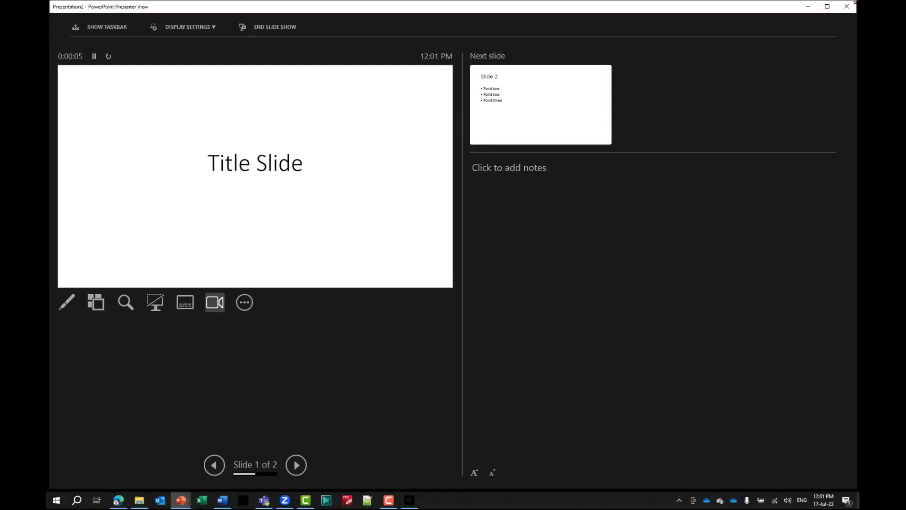
left_click_drag(858, 5, 589, 160)
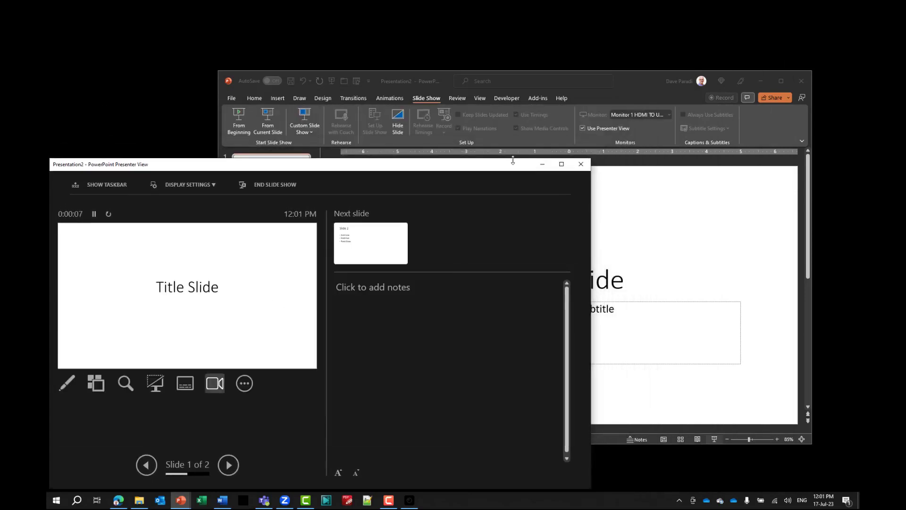
left_click_drag(501, 168, 703, 118)
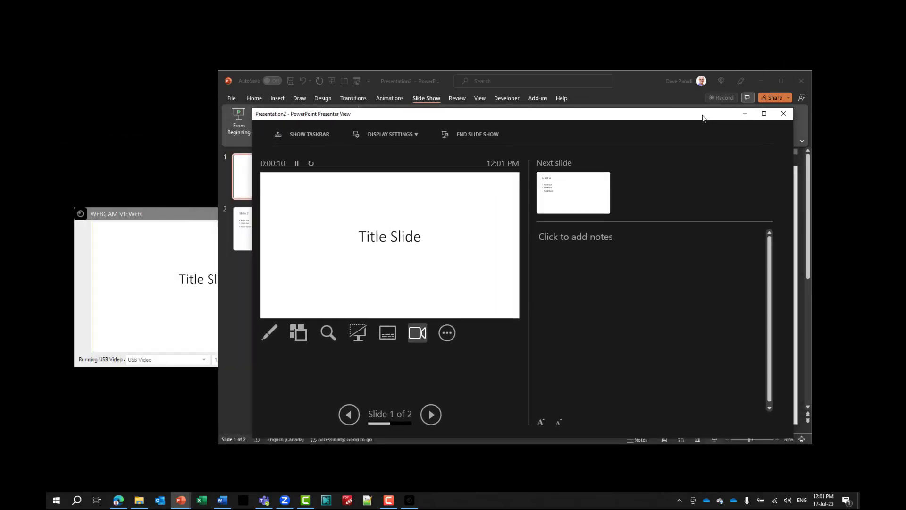
- Minimize the PowerPoint editor to reveal Presenter View and advance to Slide 2
left_click(165, 216)
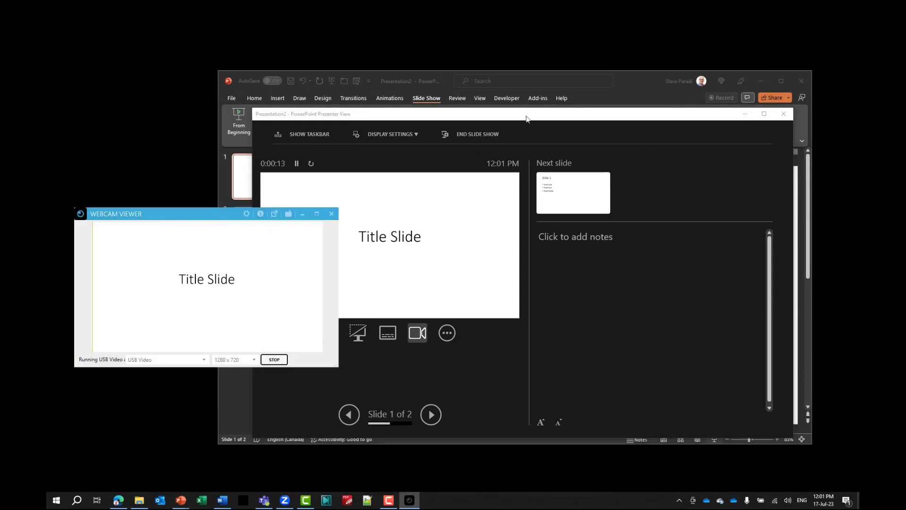
left_click(626, 92)
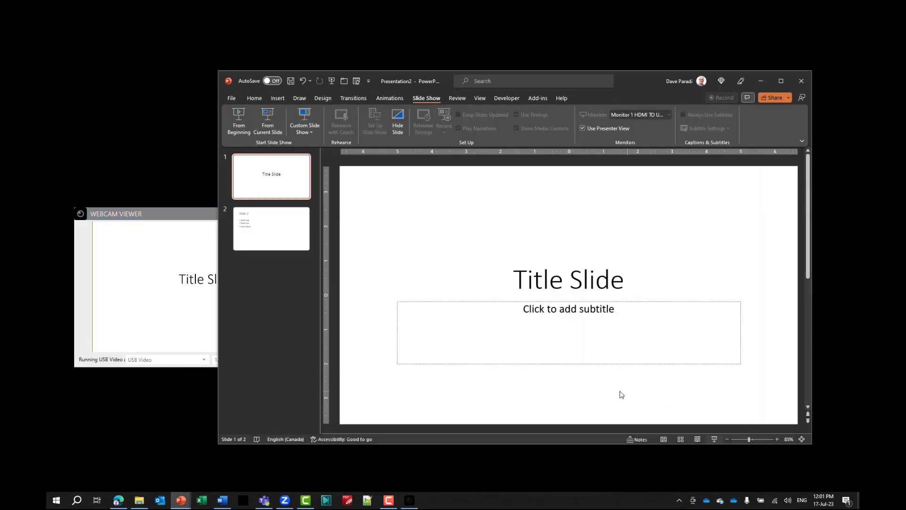
left_click(760, 82)
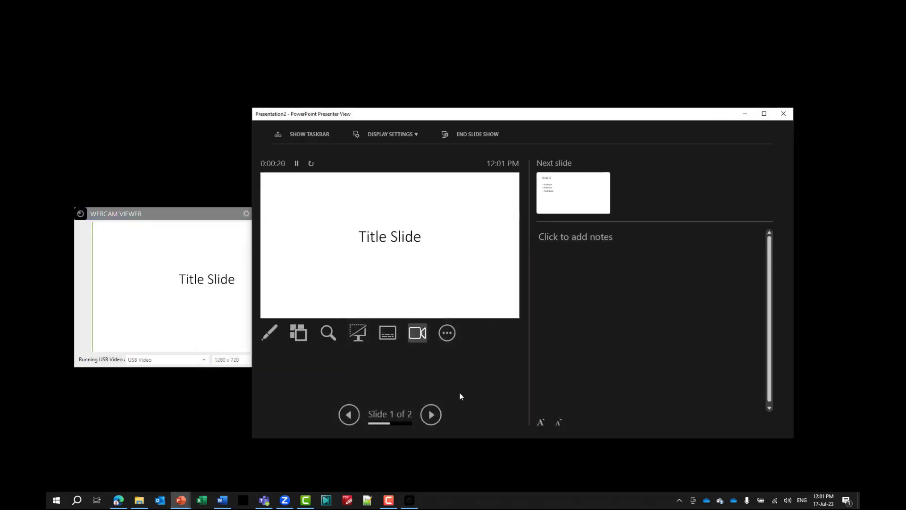
left_click(431, 414)
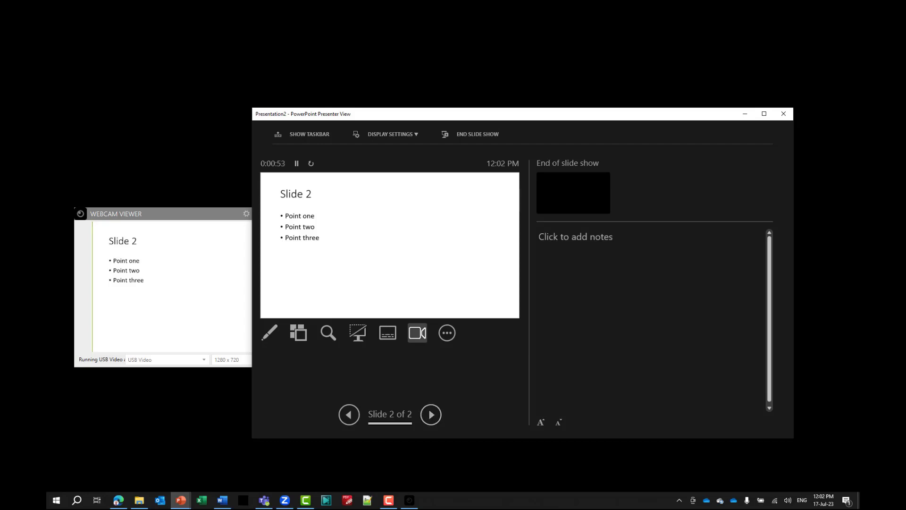
- End the slide show and open Zoom's Share Screen picker
key("Escape")
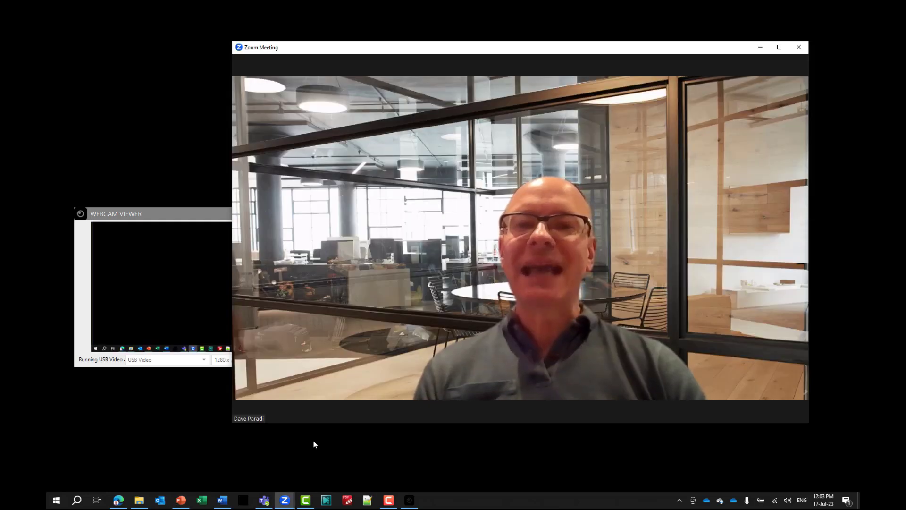
mouse_move(432, 410)
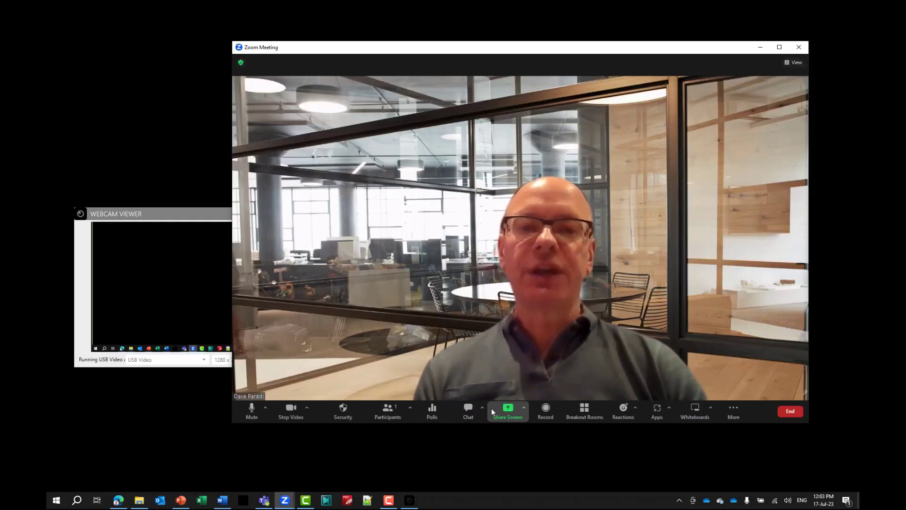
left_click(505, 410)
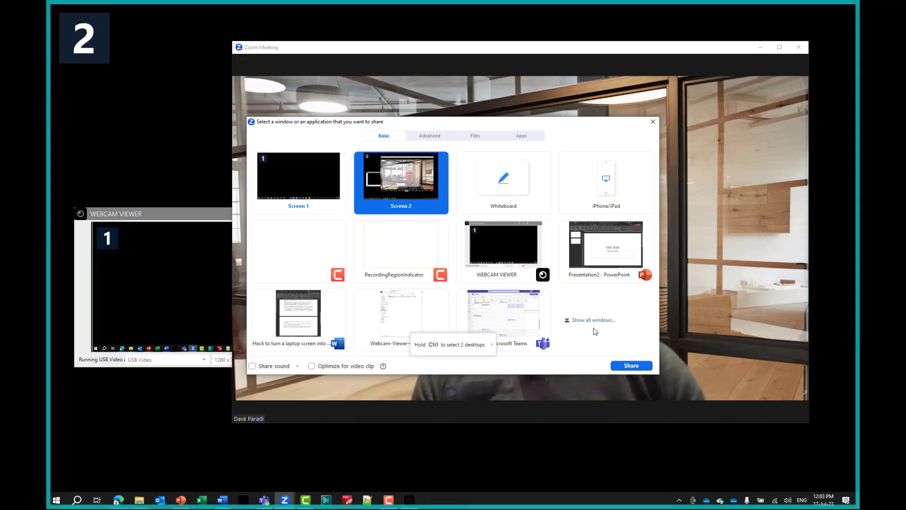
- Close Zoom's share picker and select the Title Slide in the PowerPoint editor
left_click(653, 122)
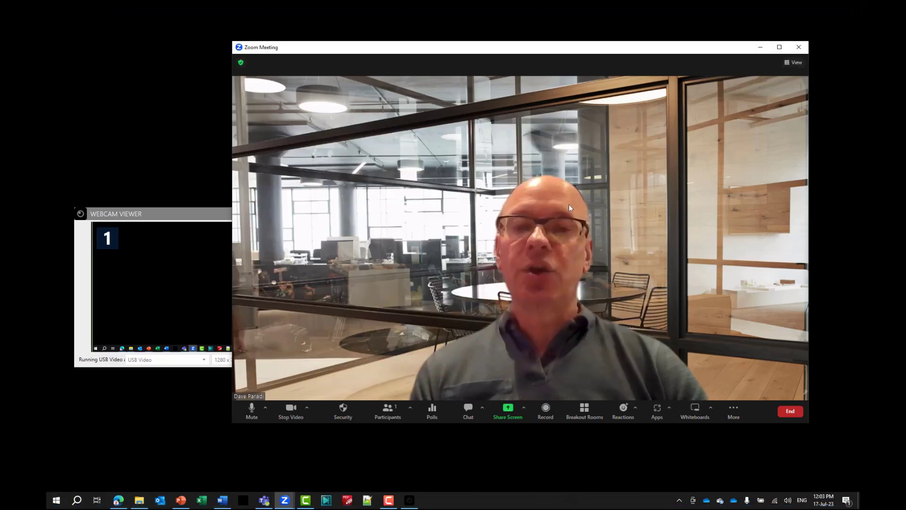
left_click(181, 501)
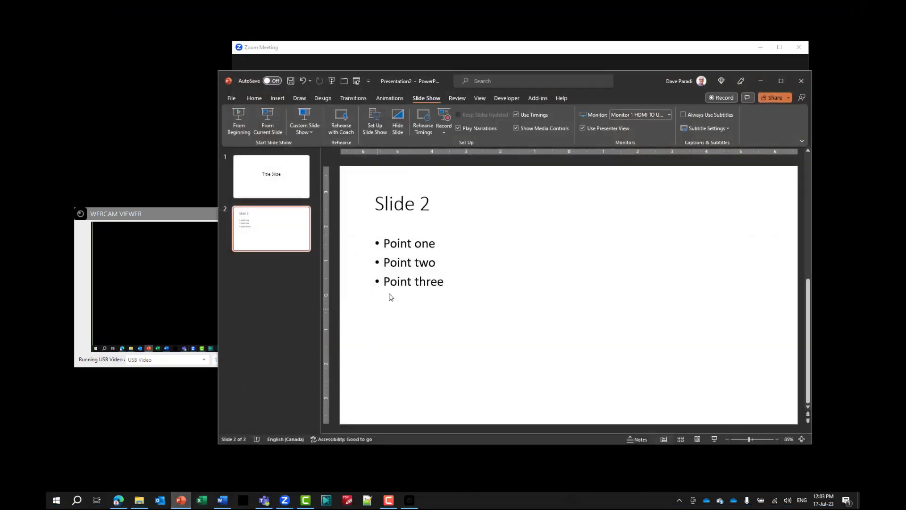
left_click(299, 192)
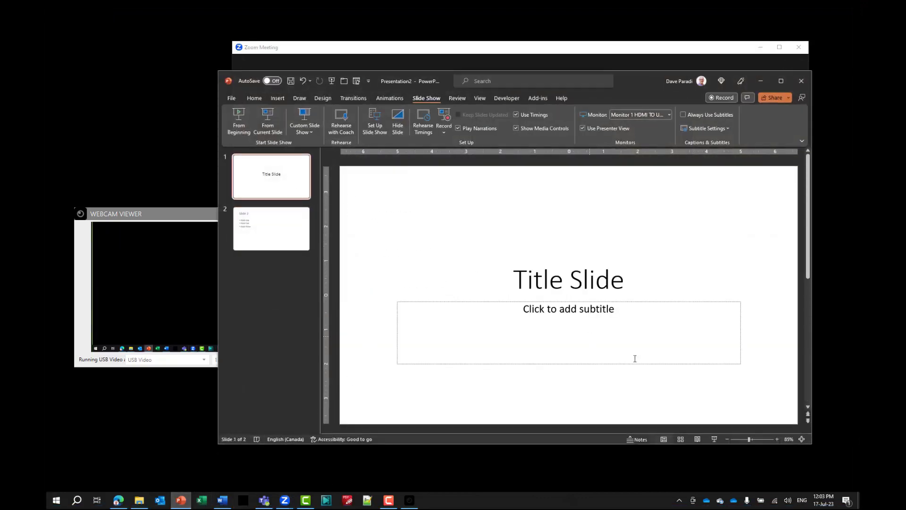
- Restart the slide show in a smaller windowed Presenter View placed toward the upper right
left_click(714, 440)
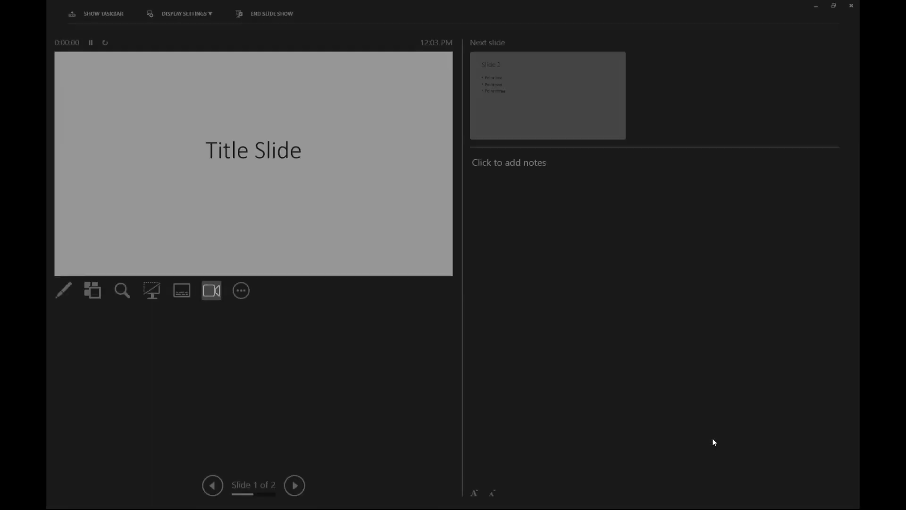
left_click(833, 6)
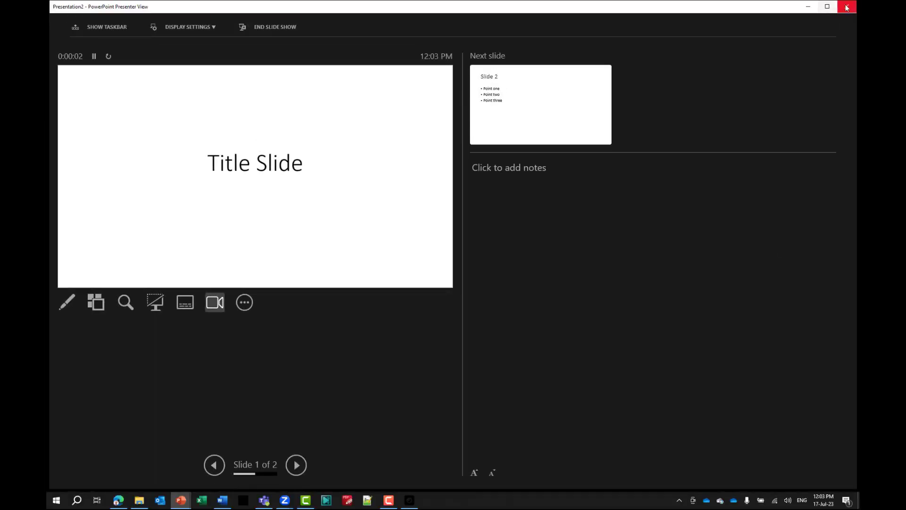
left_click_drag(854, 2, 421, 213)
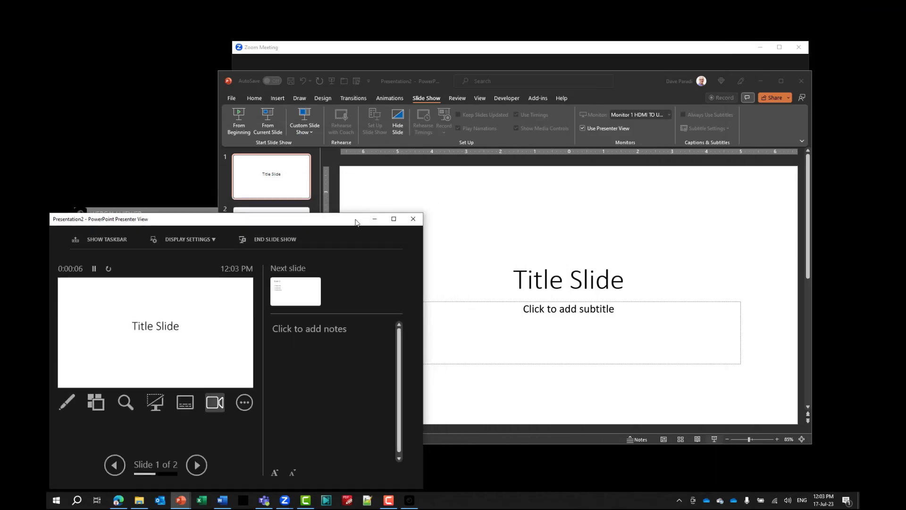
left_click_drag(370, 222, 773, 40)
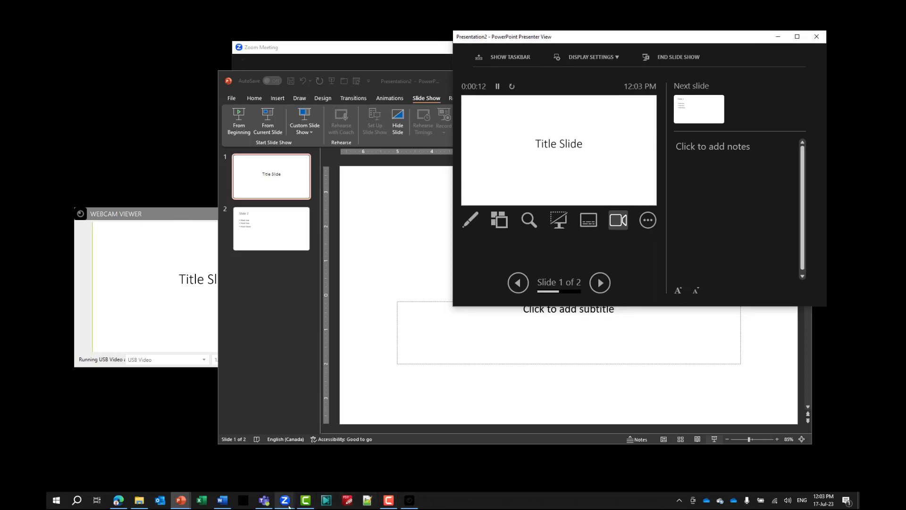
- Share Screen 1, the capture display showing the slide show, in the Zoom meeting
mouse_move(286, 501)
left_click(313, 459)
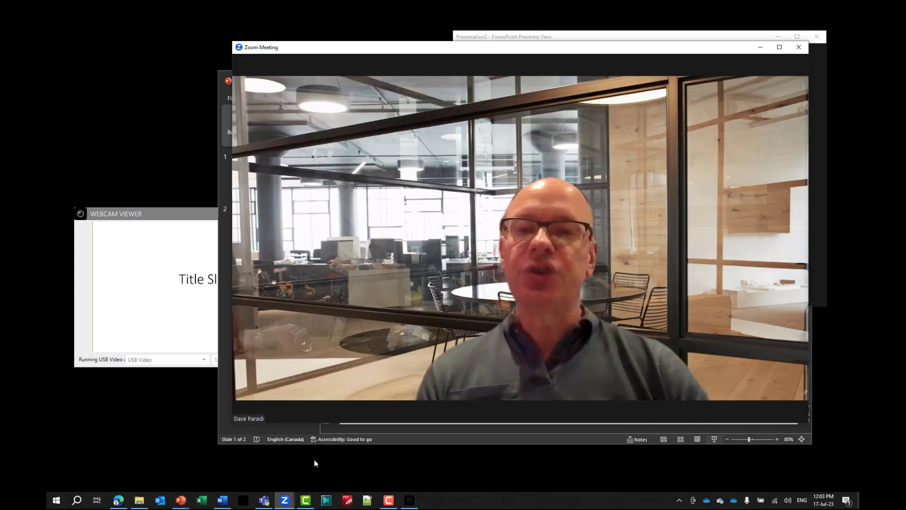
left_click(505, 409)
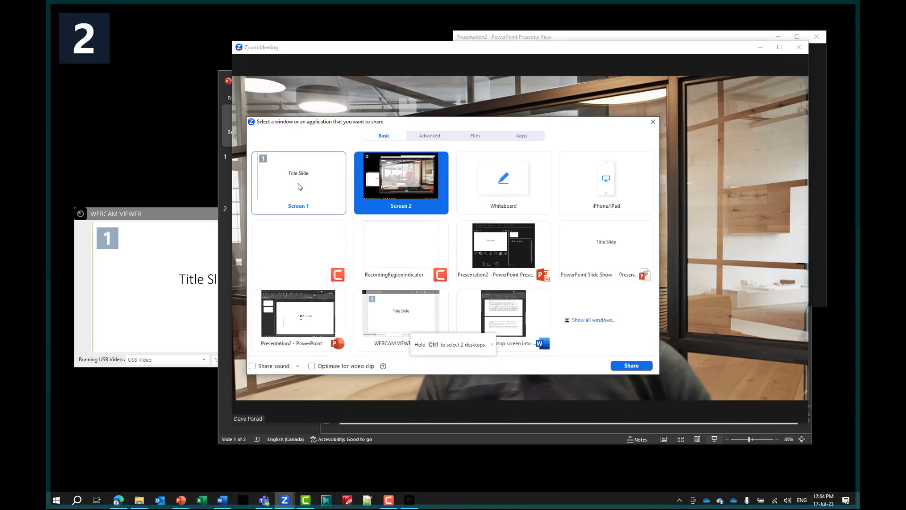
left_click(298, 186)
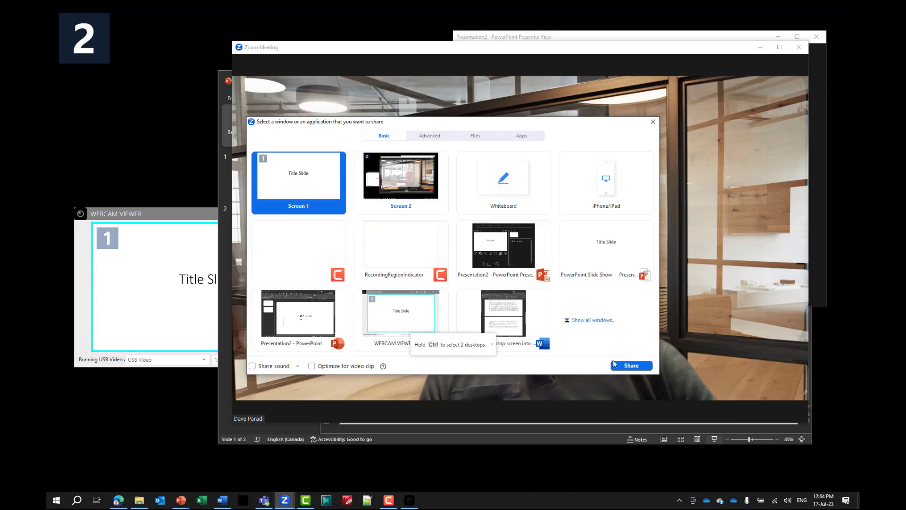
left_click(631, 367)
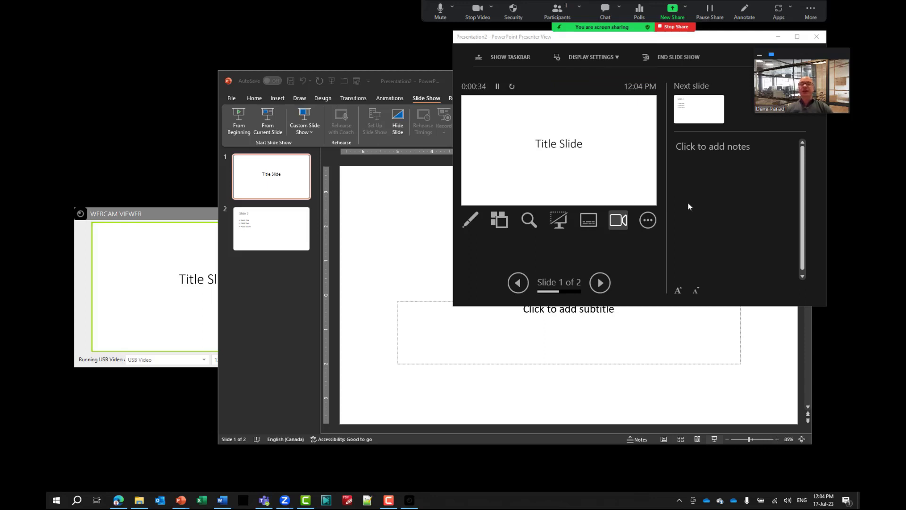
- Advance Presenter View from Slide 1 to Slide 2 of 2
left_click(601, 283)
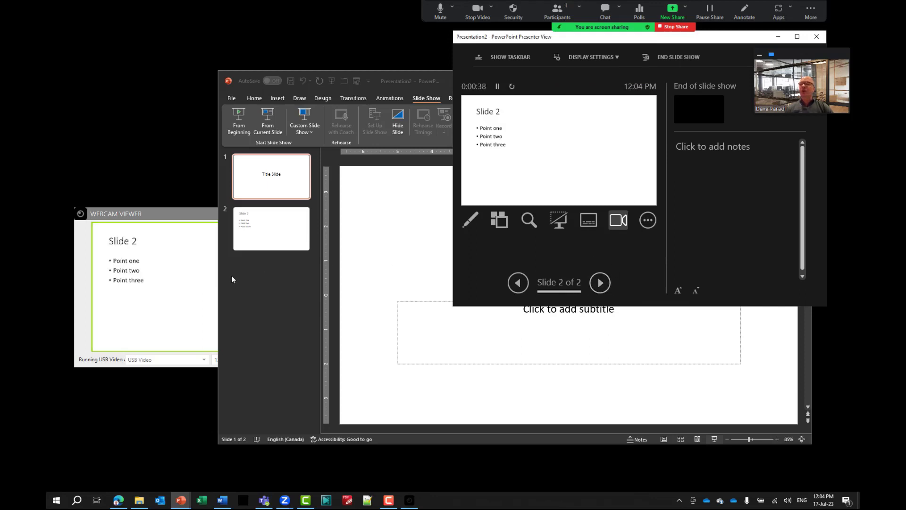